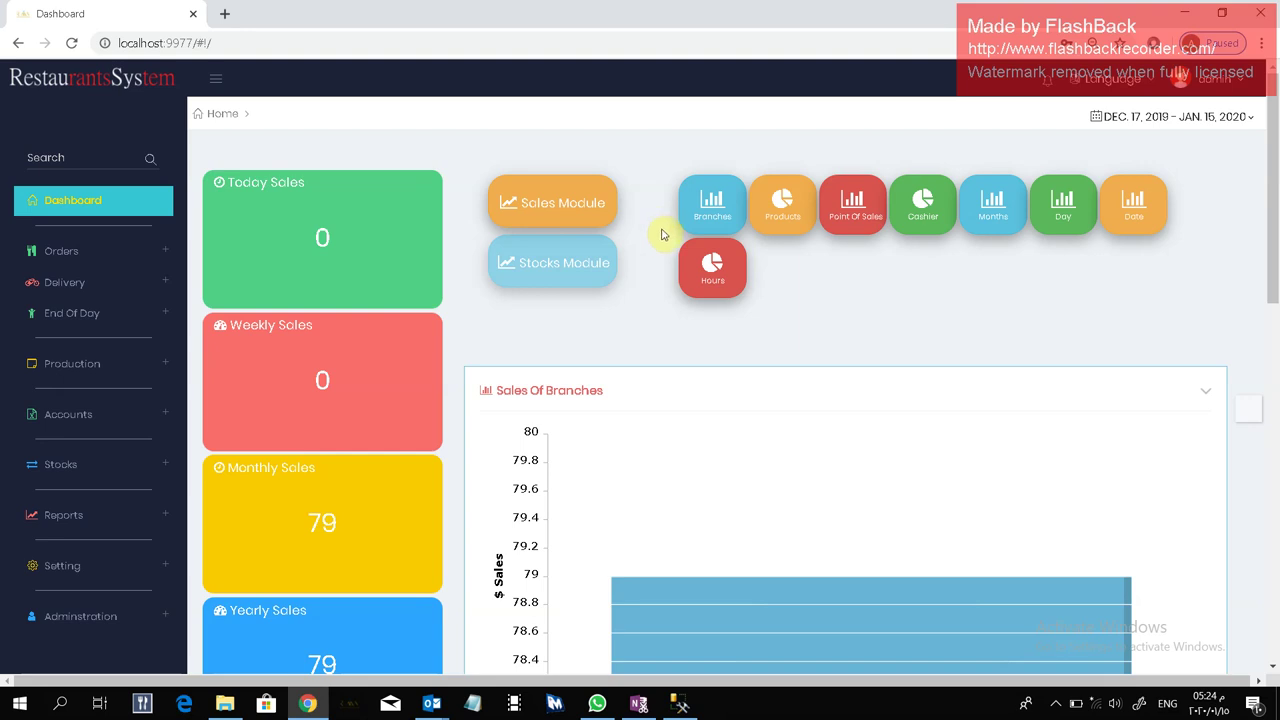
Open the Orders/New cashier screen and show the Cashier Operations list (Return Order, End Of Day)
{"action": "left_click_drag", "start_coordinate": [563, 240], "coordinate": [427, 240]}
{"action": "left_click", "coordinate": [90, 268]}
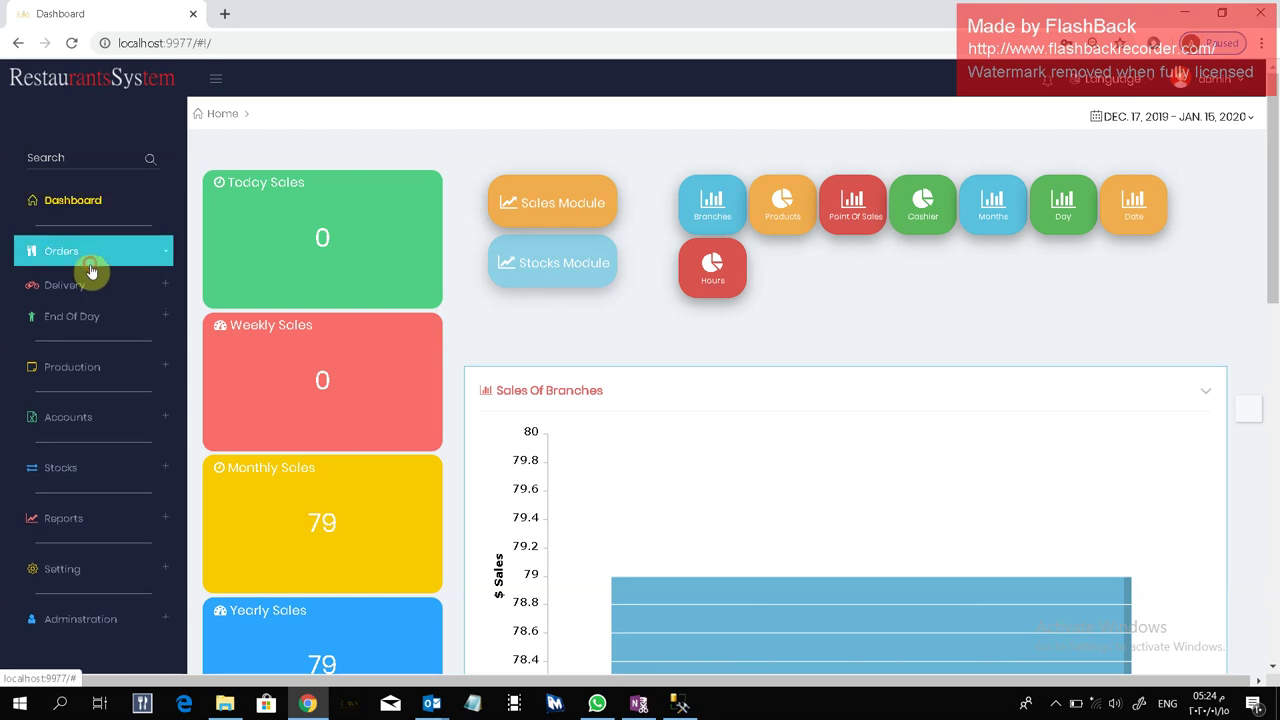
{"action": "left_click", "coordinate": [104, 288]}
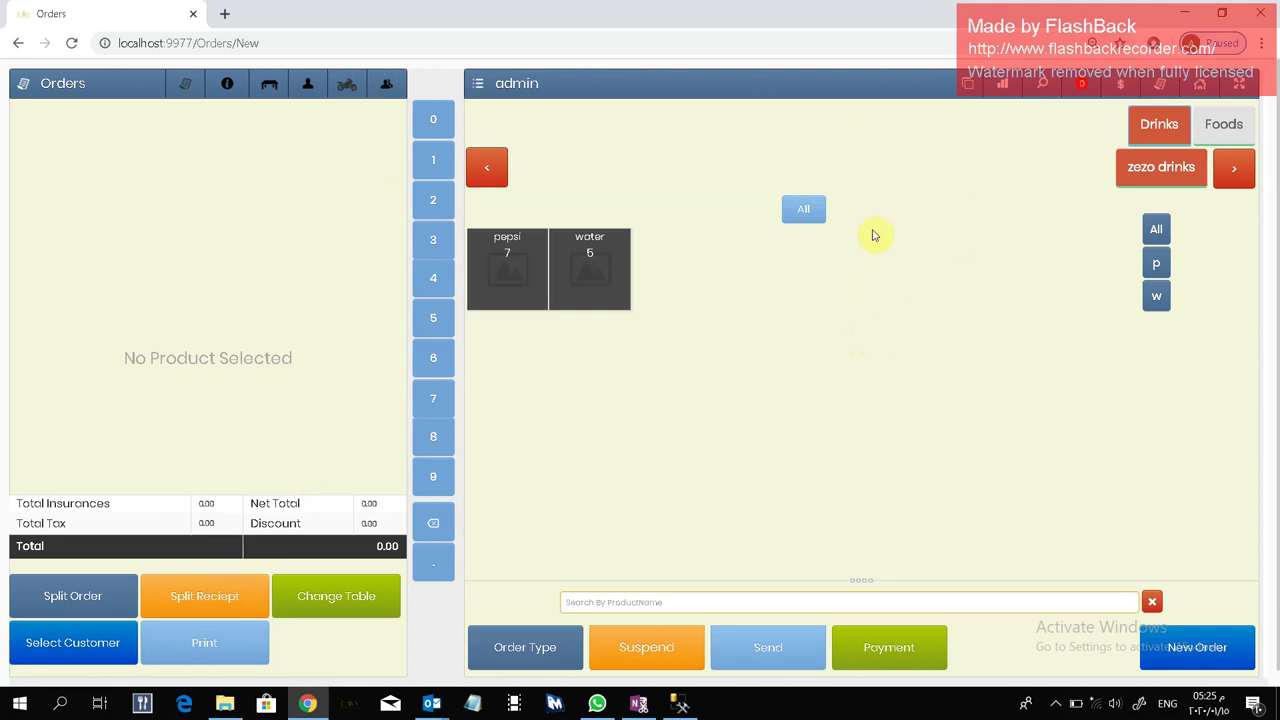
{"action": "left_click", "coordinate": [970, 94]}
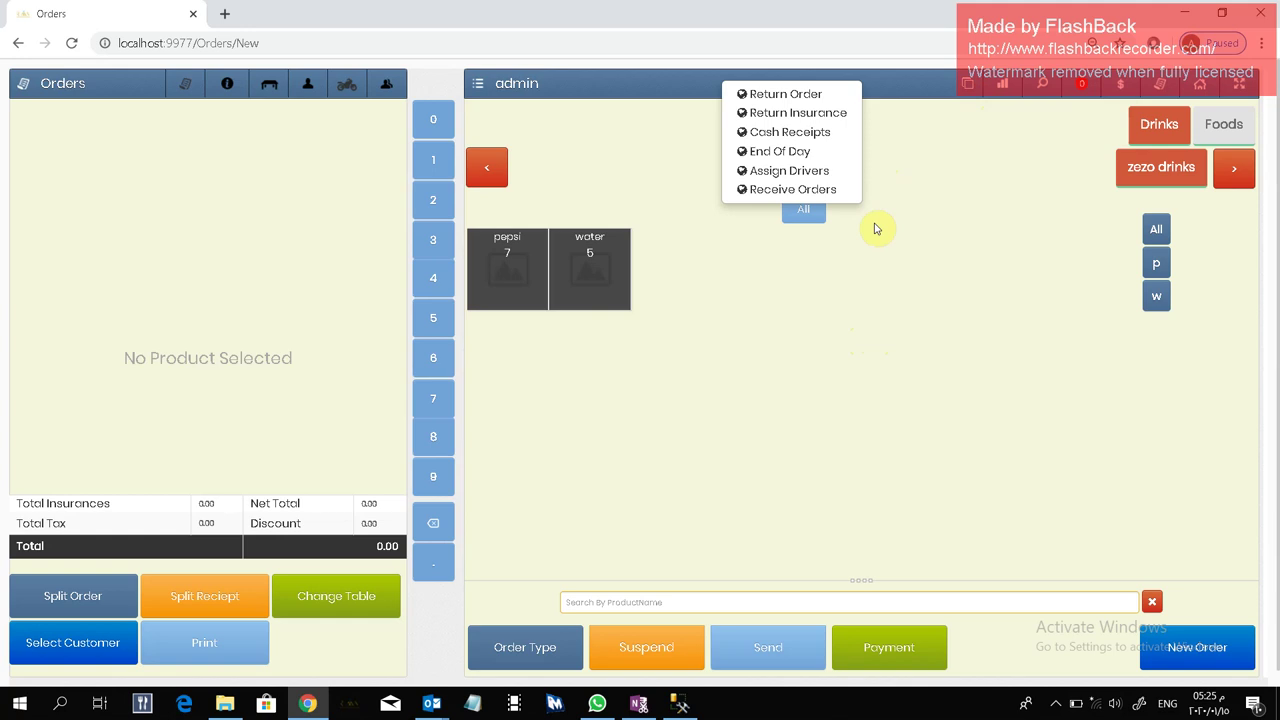
Close the Cashier Operations dropdown, leaving pepsi and water on the new-order screen
{"action": "left_click", "coordinate": [968, 95]}
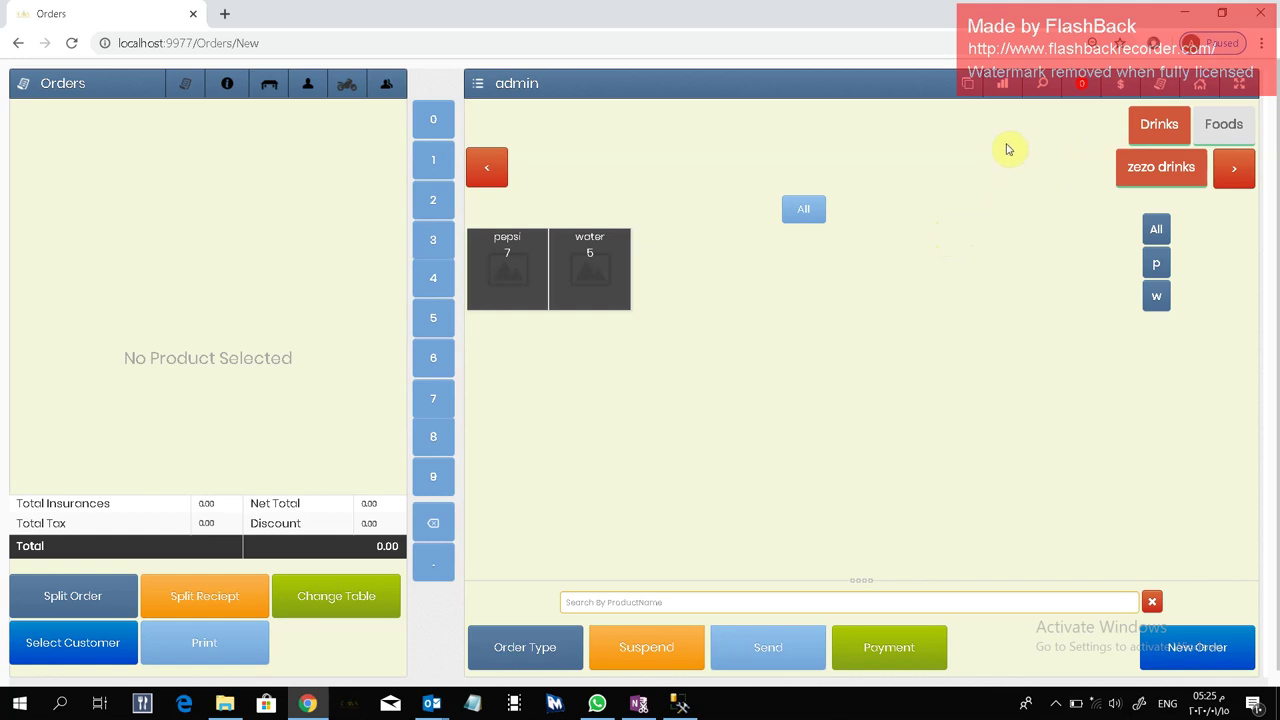
Return to the cashier home page, then briefly expand and collapse the Delivery menu
{"action": "left_click", "coordinate": [1198, 90]}
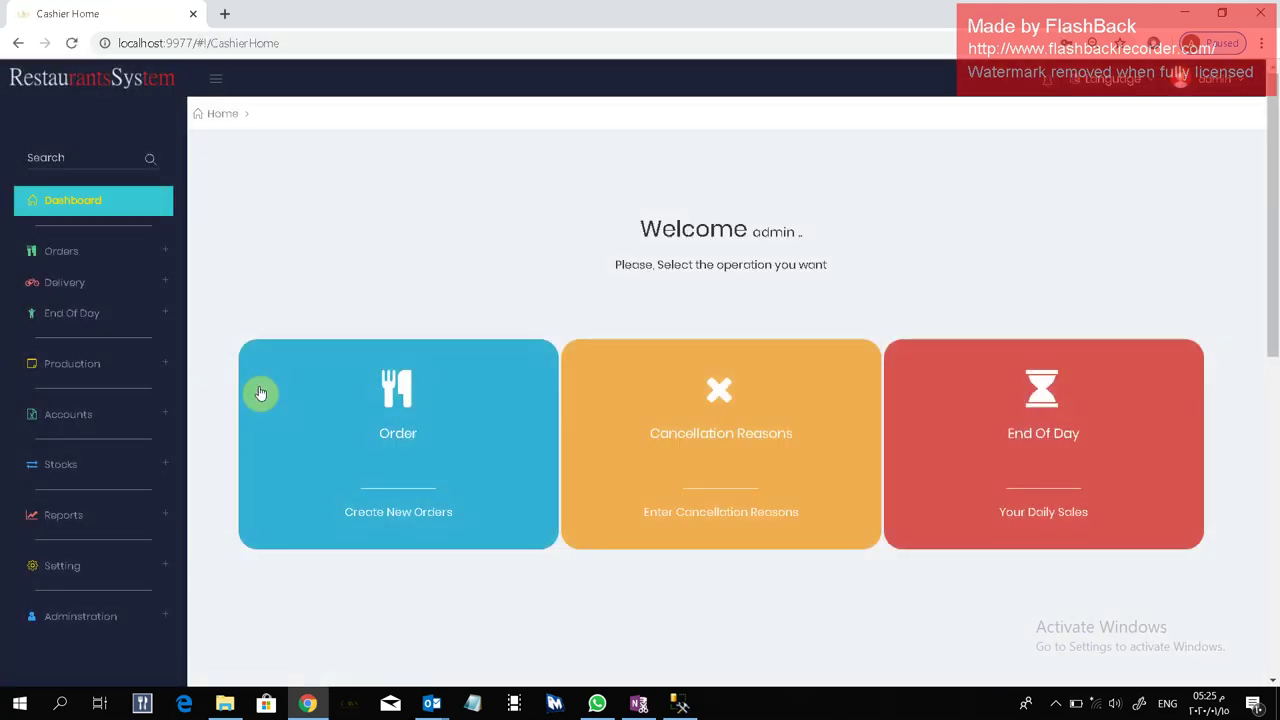
{"action": "left_click", "coordinate": [157, 285]}
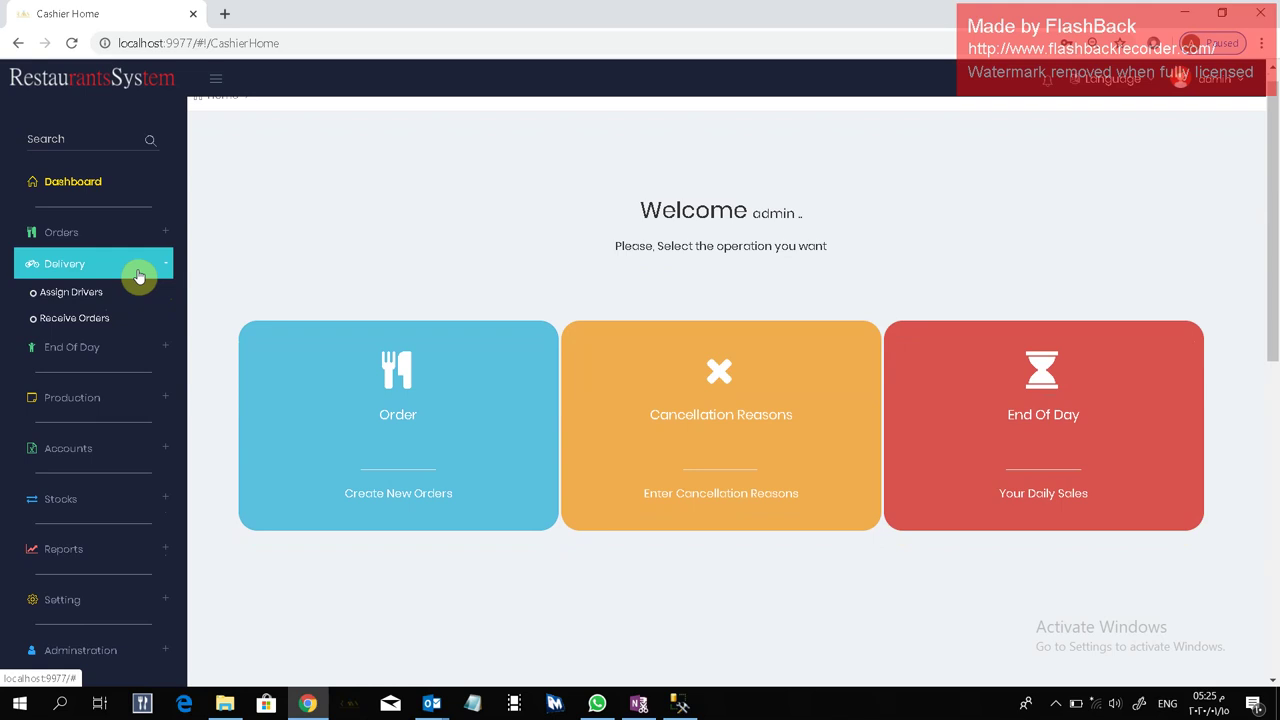
{"action": "left_click", "coordinate": [139, 265]}
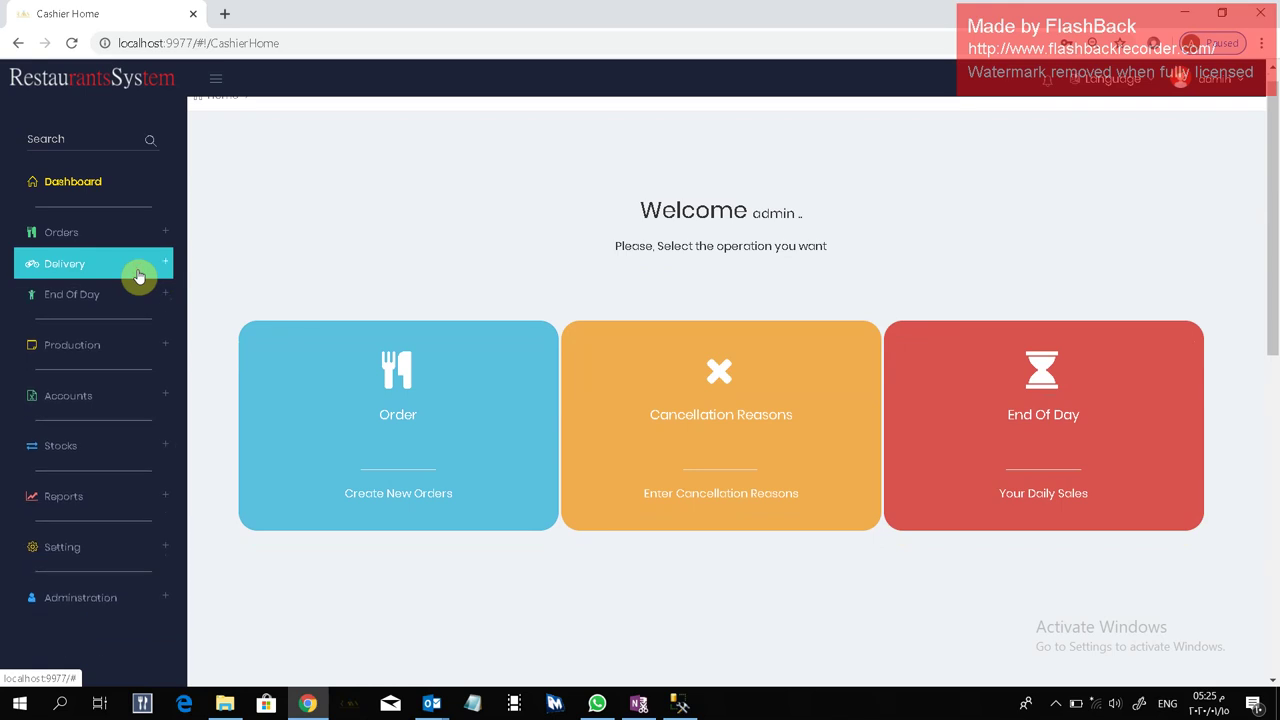
Expand Accounts to list Payment, Journal, Receipt Vouchers, Open Balance and Posting Vouchers
{"action": "left_click", "coordinate": [152, 400]}
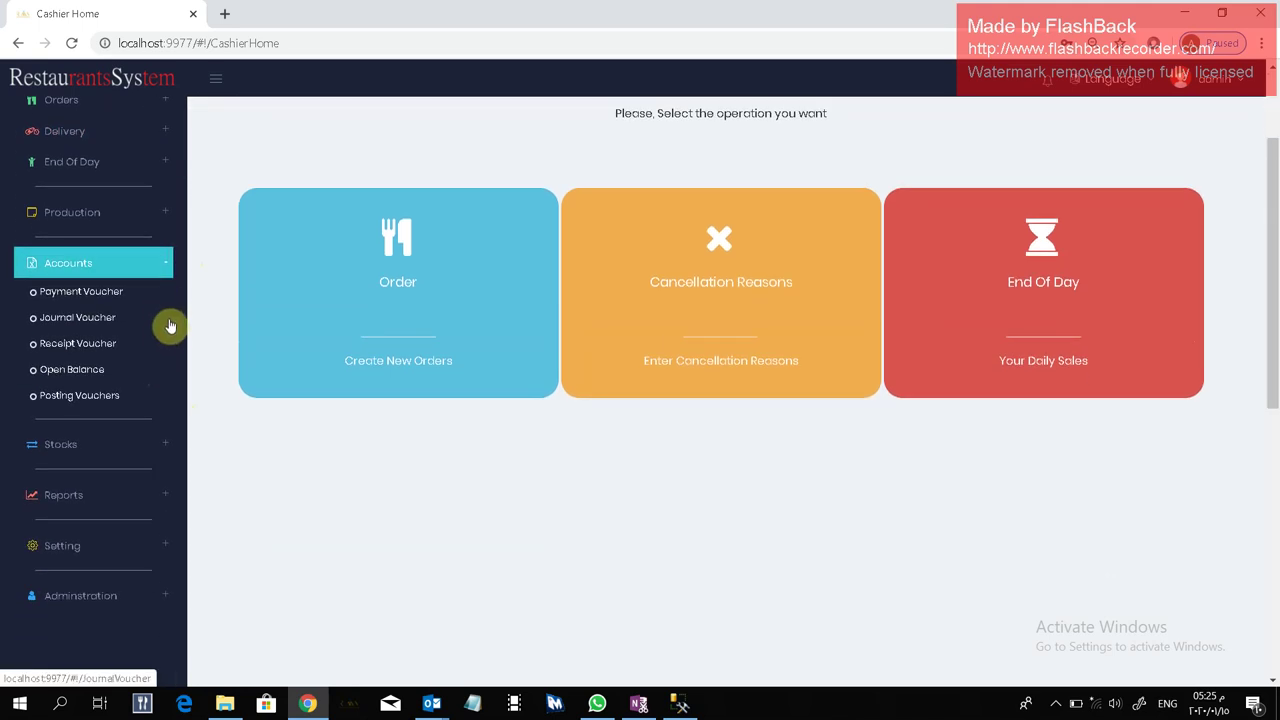
{"action": "scroll", "coordinate": [169, 307], "scroll_direction": "down", "scroll_amount": 1}
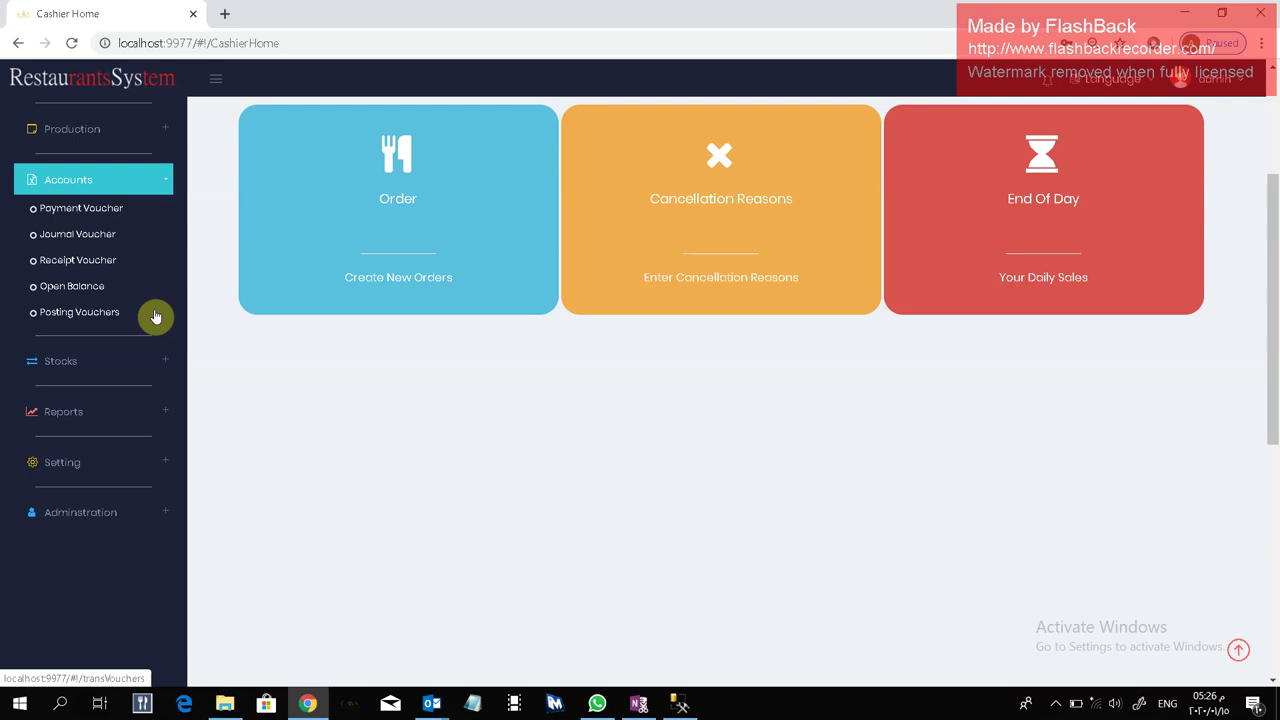
Collapse Accounts, then expand Stocks to review Open Stock and Stock Adjustment, and collapse it
{"action": "left_click", "coordinate": [160, 192]}
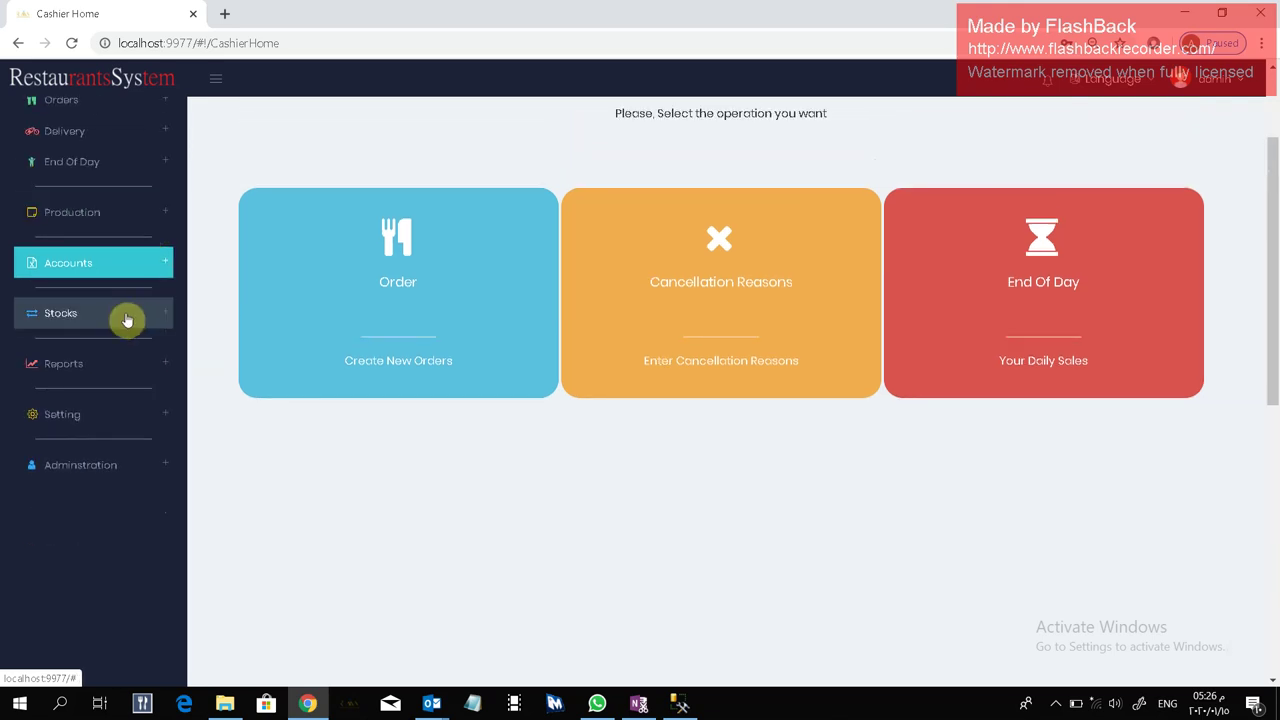
{"action": "left_click", "coordinate": [158, 312]}
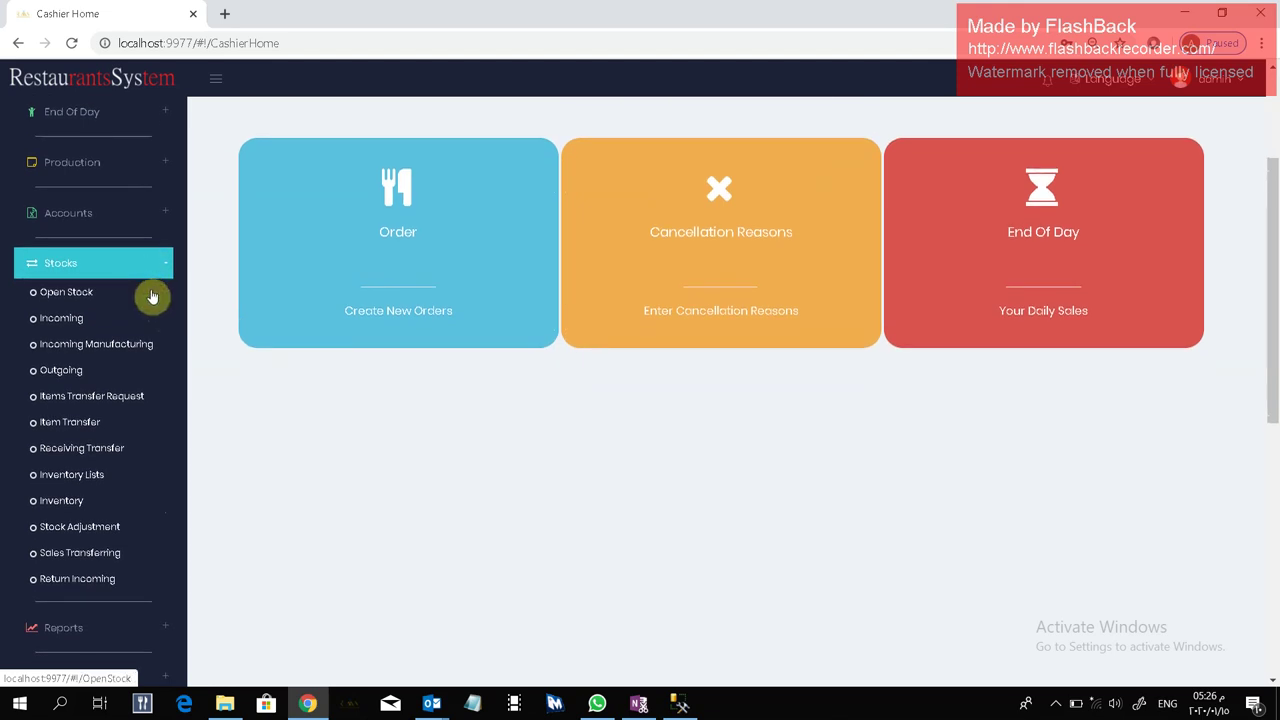
{"action": "scroll", "coordinate": [150, 298], "scroll_direction": "down", "scroll_amount": 1}
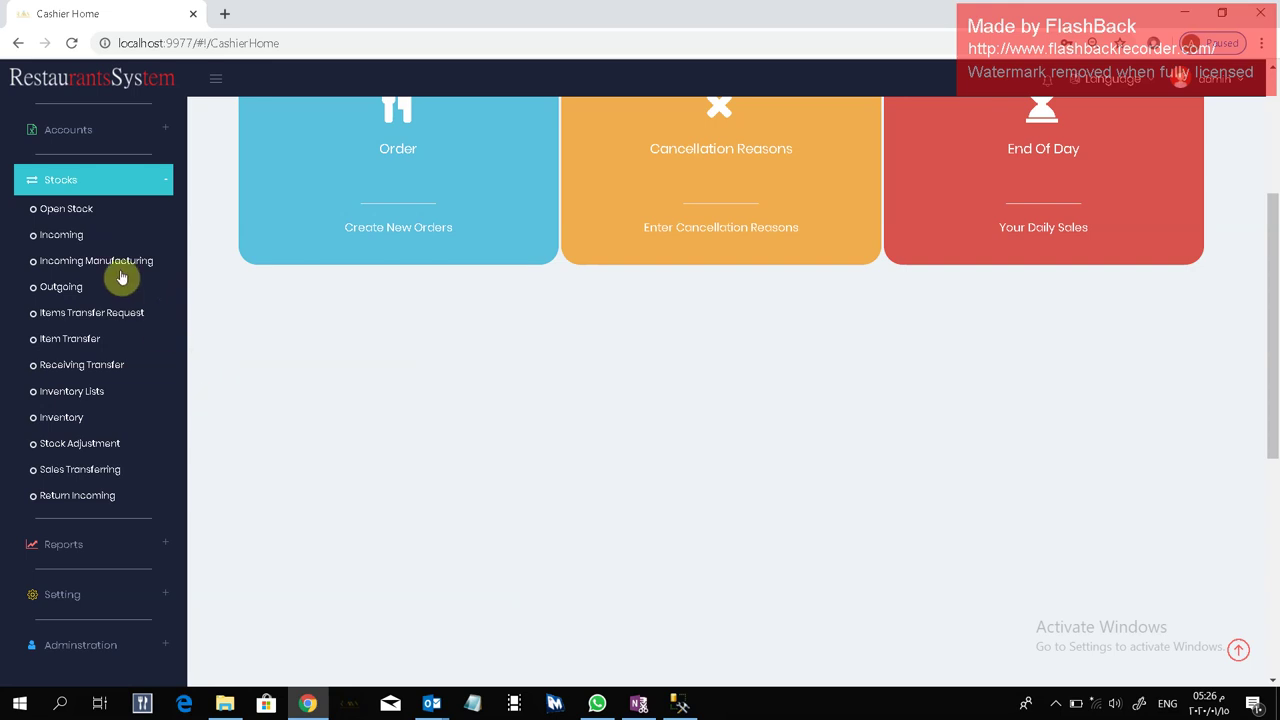
{"action": "left_click", "coordinate": [164, 185]}
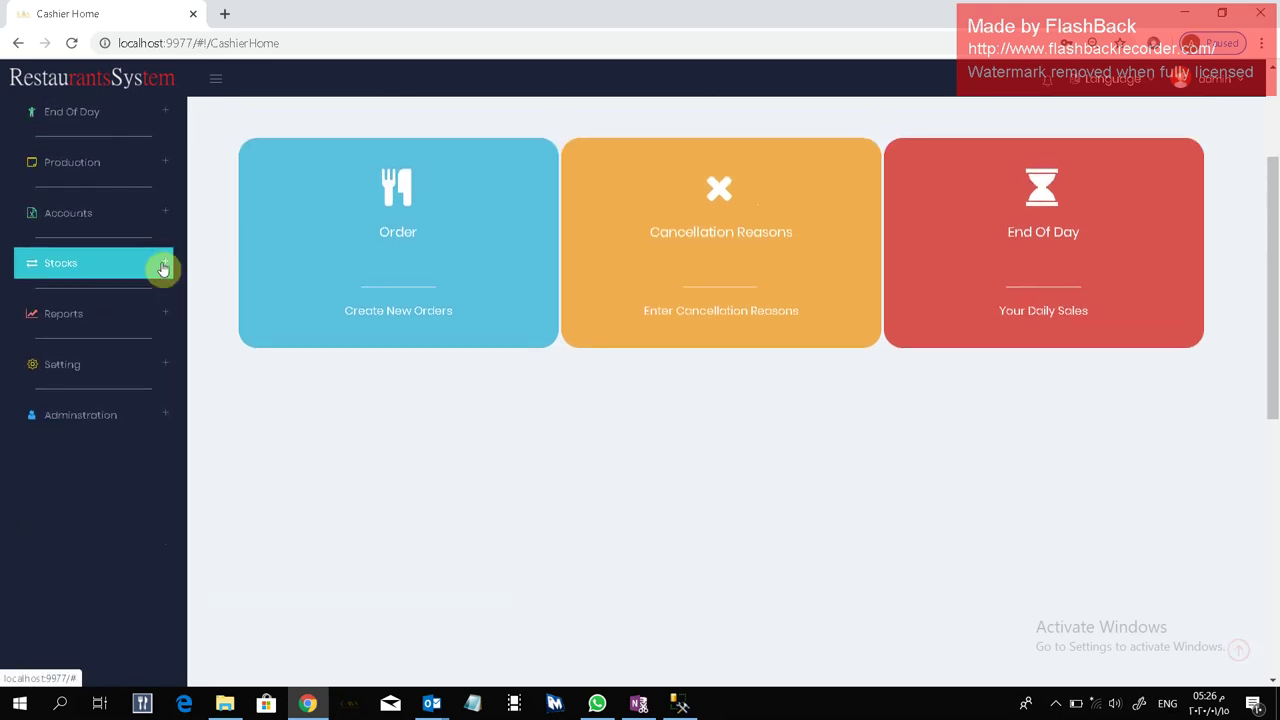
Expand Reports to review Sales, Accounting and Stocks Reports, then collapse it
{"action": "scroll", "coordinate": [240, 426], "scroll_direction": "up", "scroll_amount": 1}
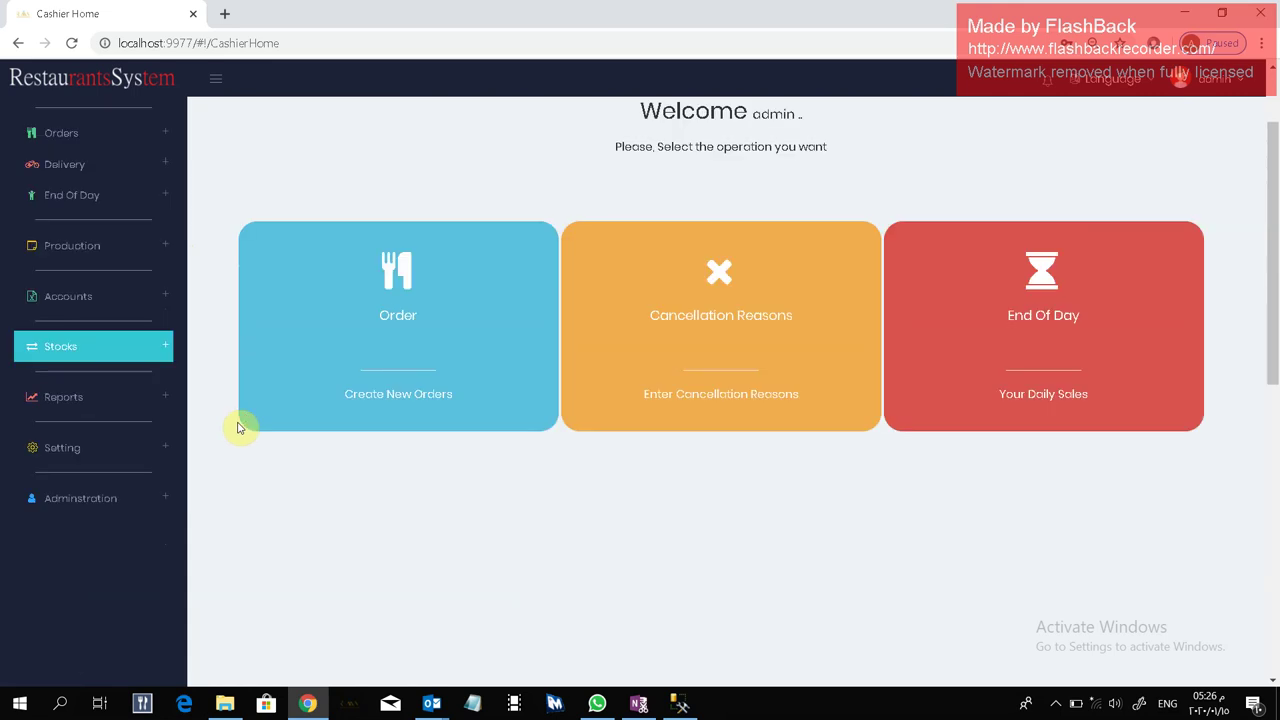
{"action": "left_click", "coordinate": [171, 400]}
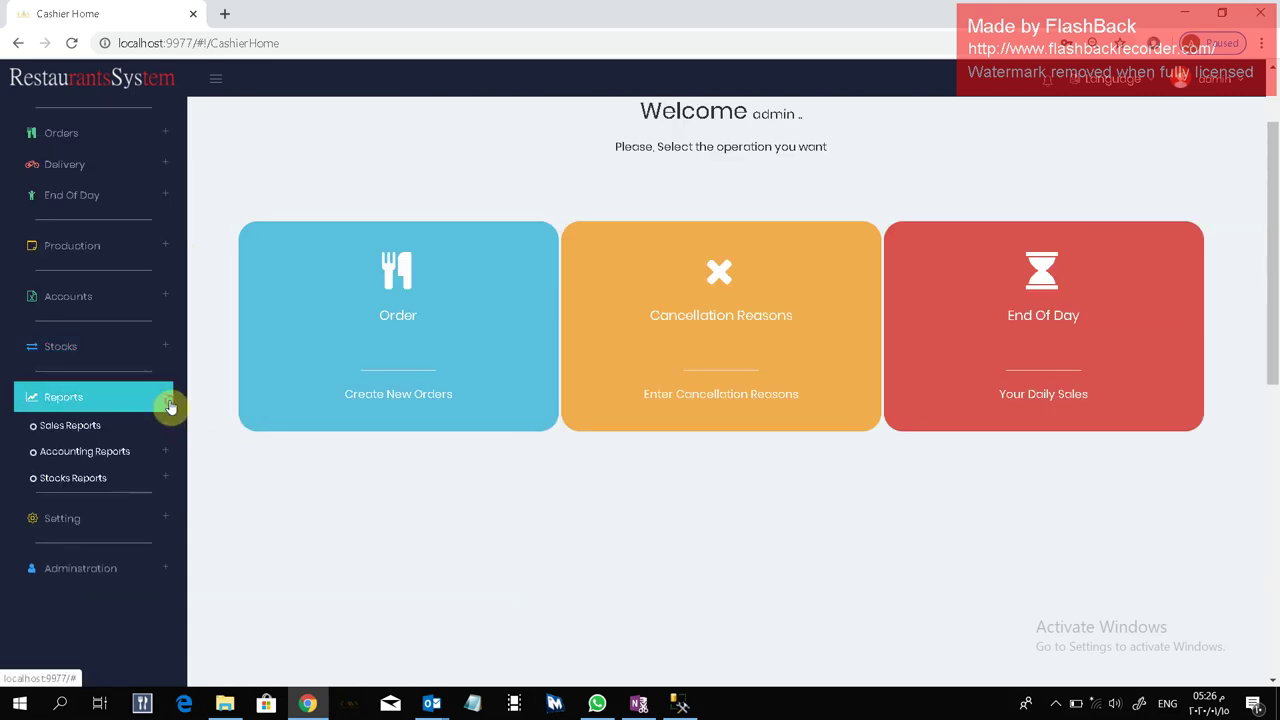
{"action": "scroll", "coordinate": [170, 393], "scroll_direction": "down", "scroll_amount": 1}
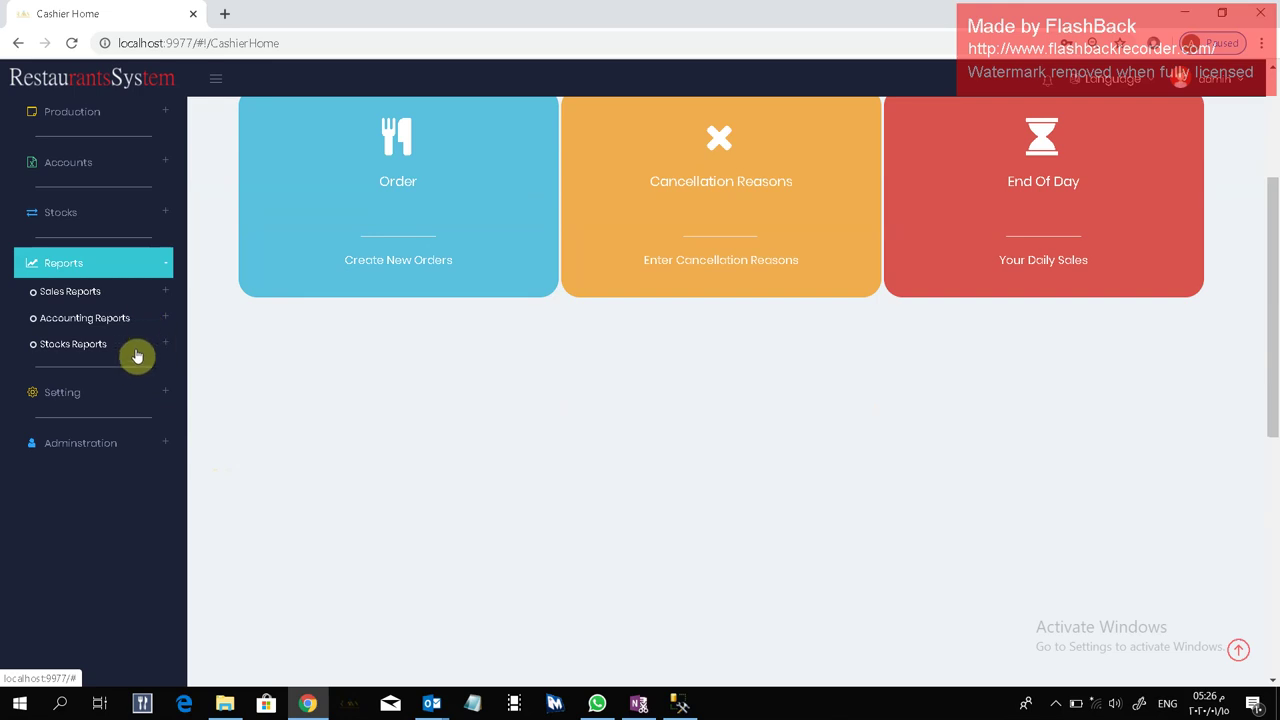
{"action": "left_click", "coordinate": [141, 278]}
{"action": "scroll", "coordinate": [315, 445], "scroll_direction": "up", "scroll_amount": 3}
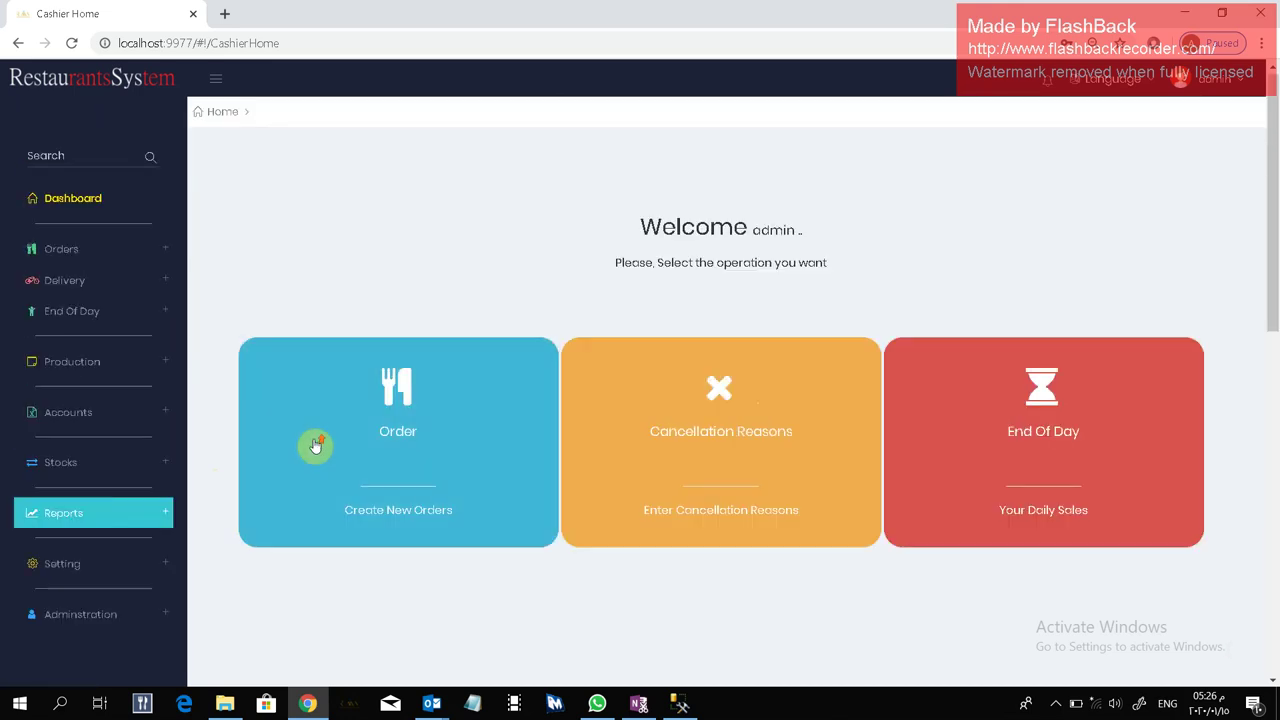
Go back to the Dashboard with today, weekly, monthly and yearly sales figures
{"action": "left_click", "coordinate": [136, 218]}
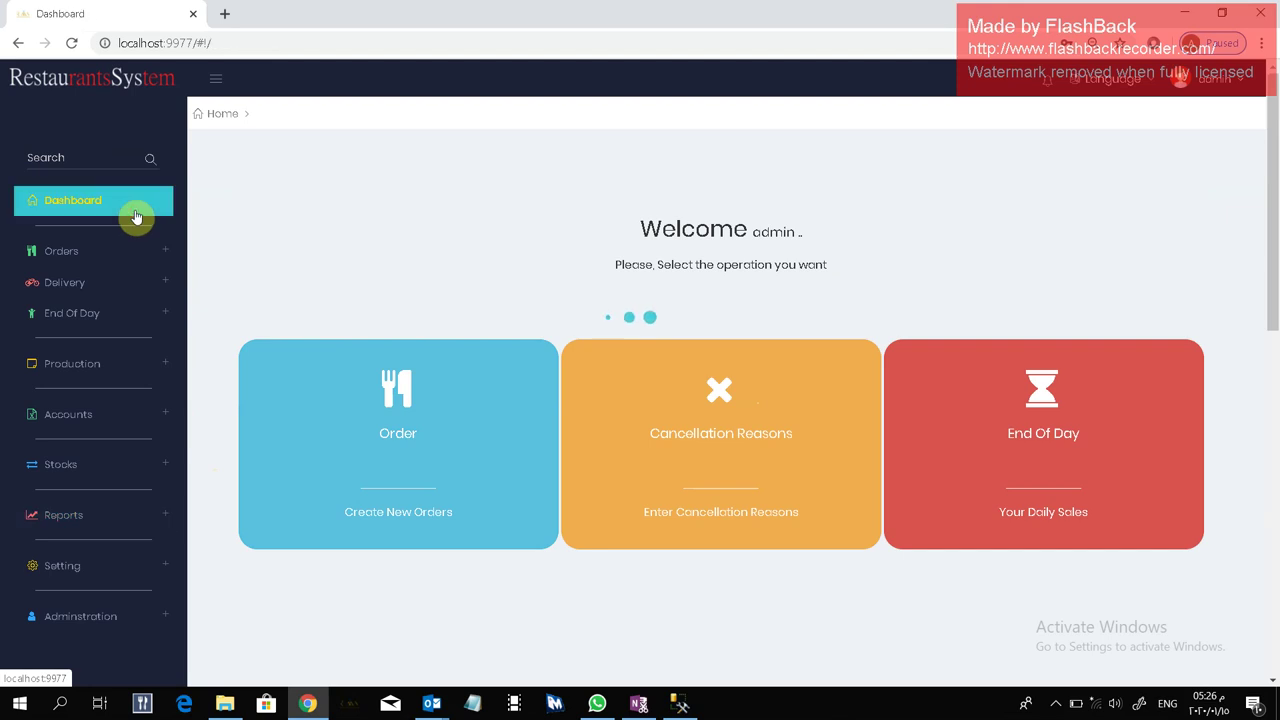